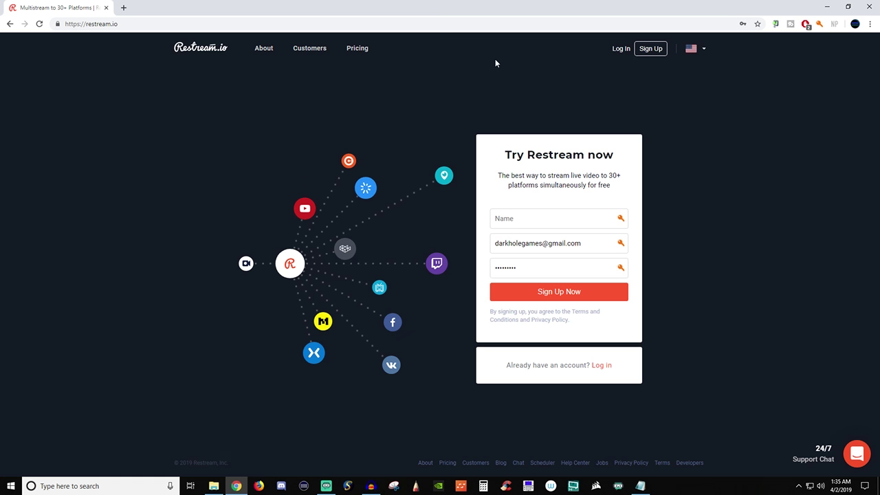
Log in to Restream.io with the saved account details to reach the Multistreaming dashboard.
left_click(619, 50)
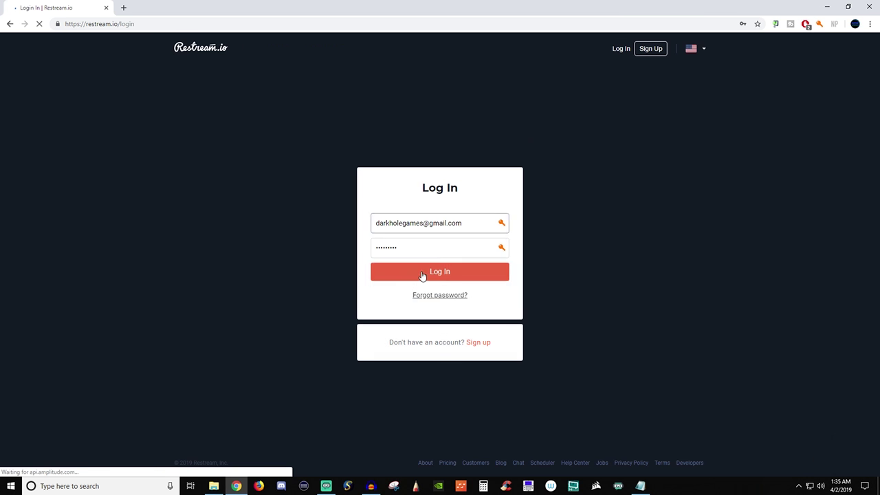
left_click(422, 272)
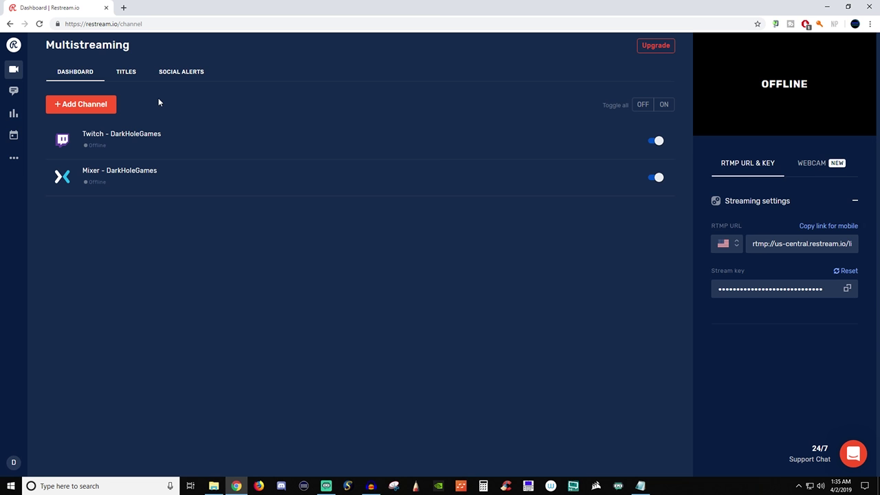
Browse the Titles and Social Alerts pages, then return to the Dashboard channel list.
left_click(127, 73)
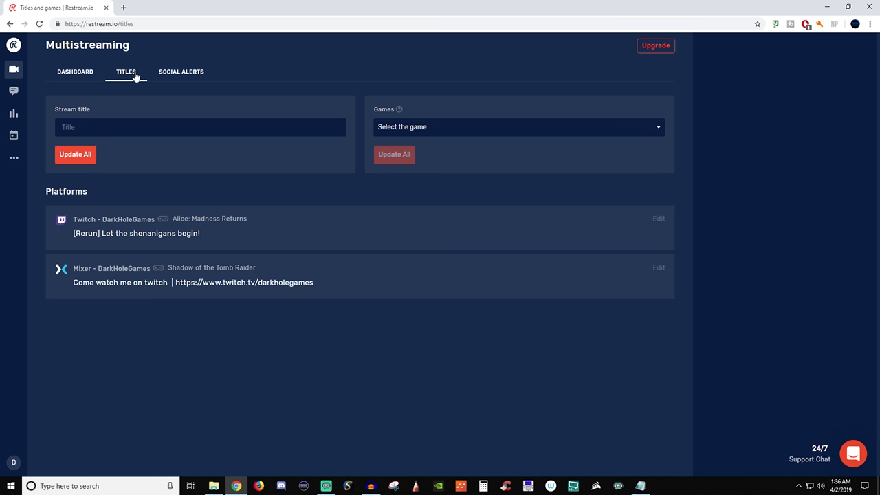
left_click(184, 72)
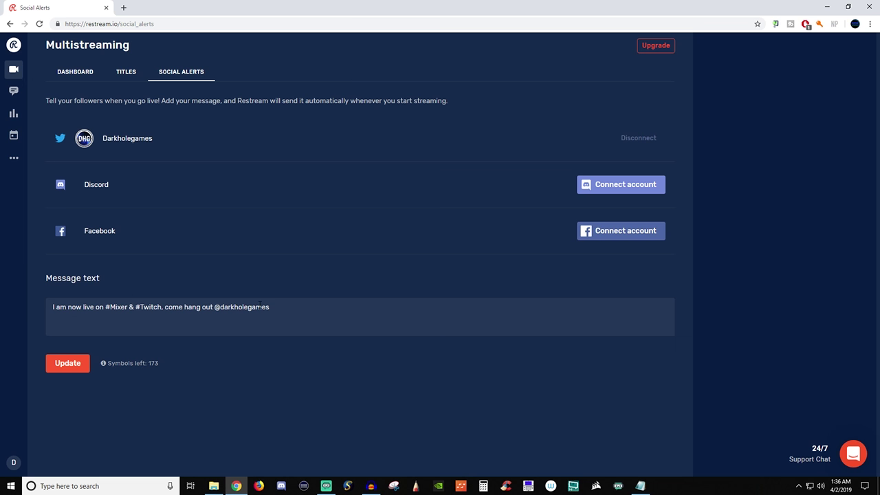
left_click(79, 73)
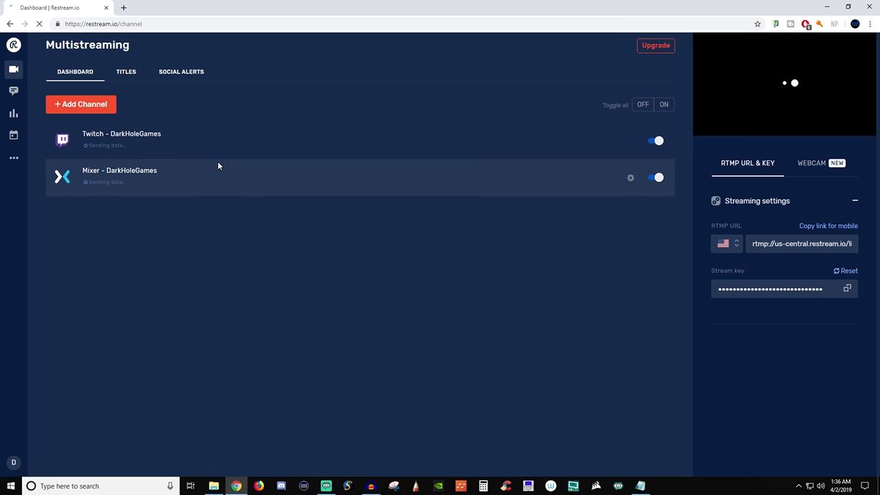
View the Chat page, then expand the sidebar menu and go back to Multistreaming.
left_click(13, 94)
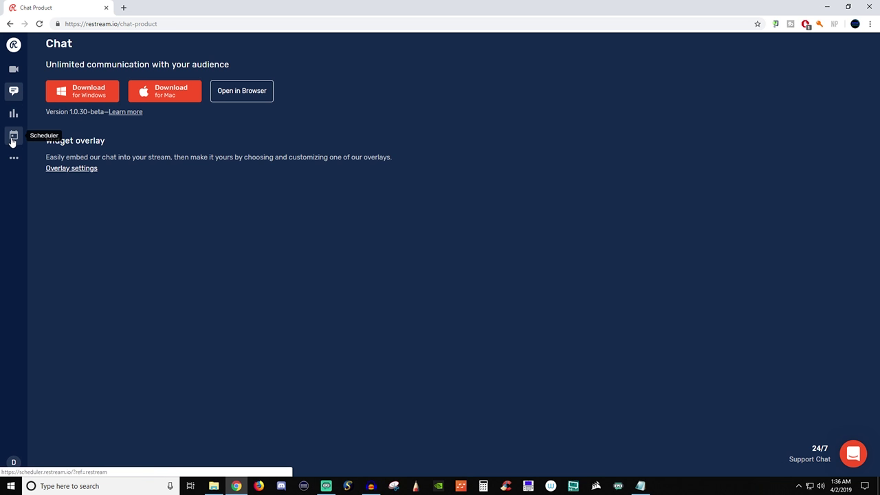
left_click(13, 159)
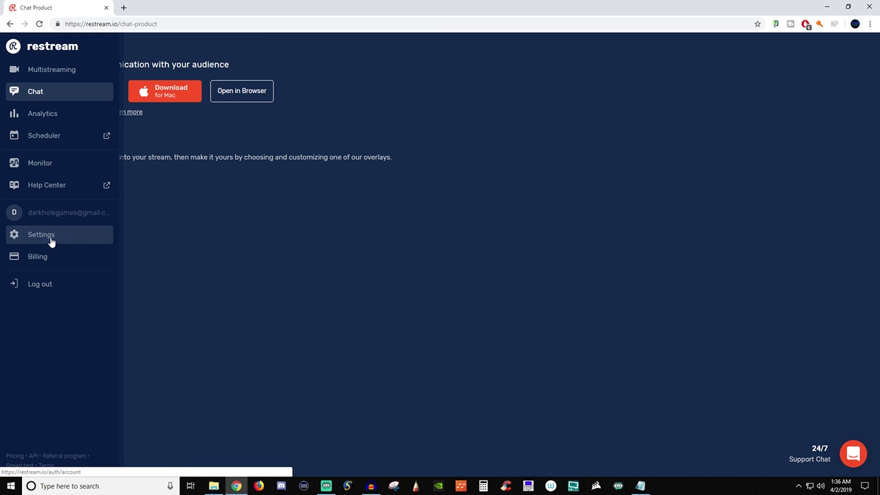
left_click(49, 73)
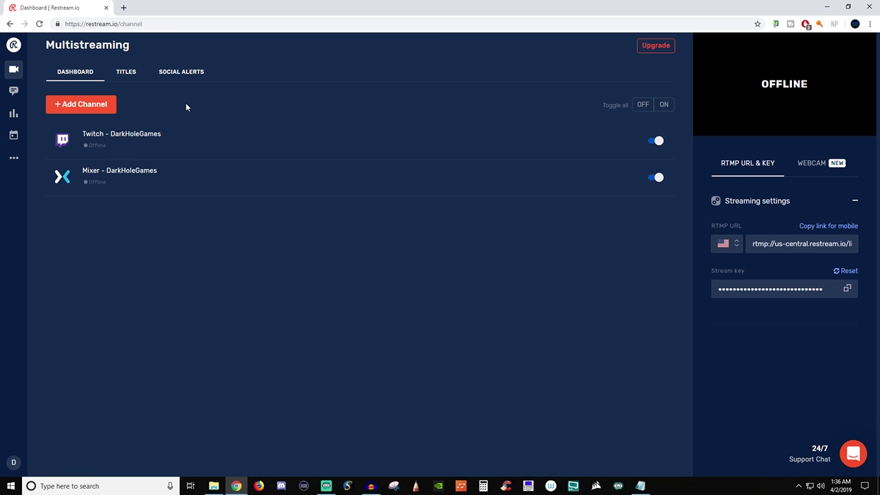
Start adding a new channel and choose YouTube Gaming from the services list.
left_click(102, 106)
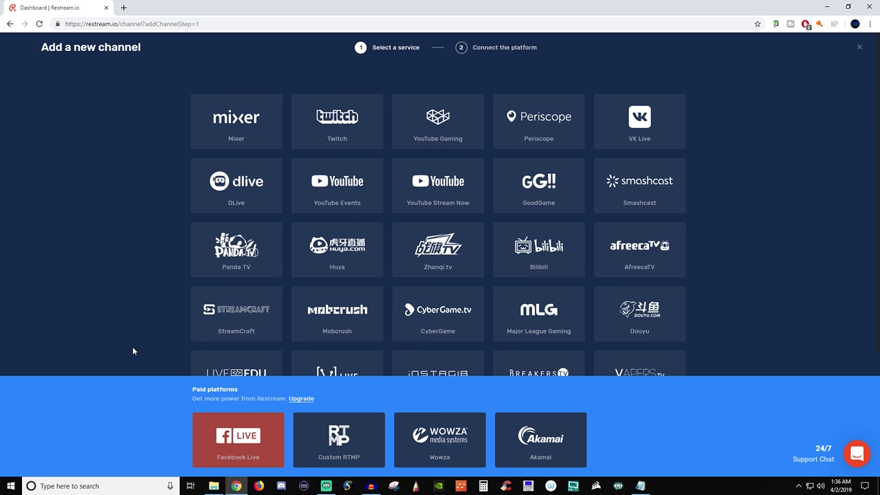
scroll(135, 165, "down", 3)
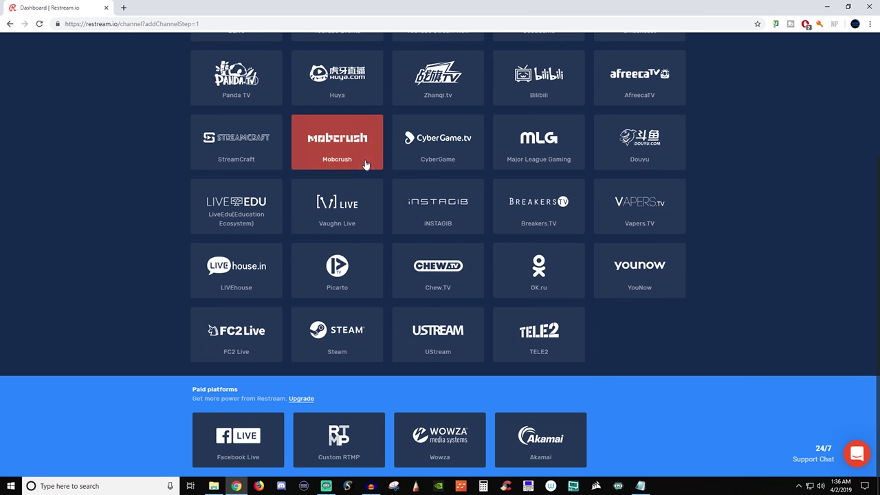
scroll(130, 210, "up", 3)
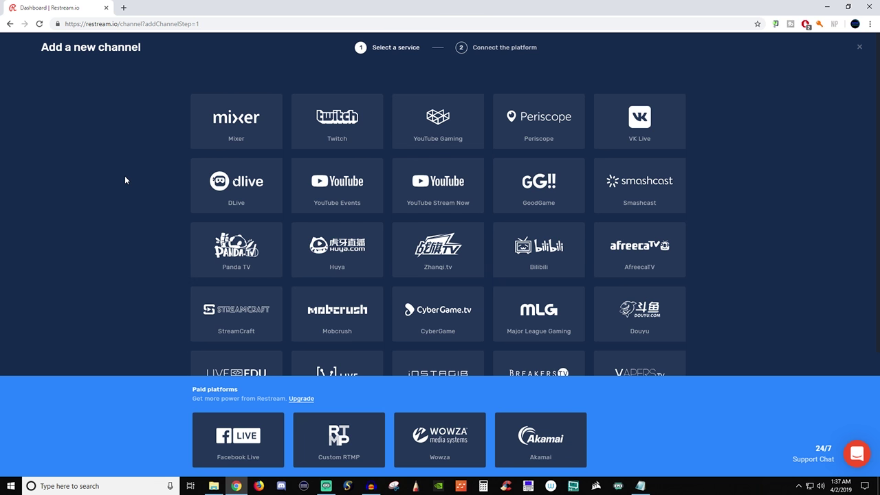
left_click(437, 129)
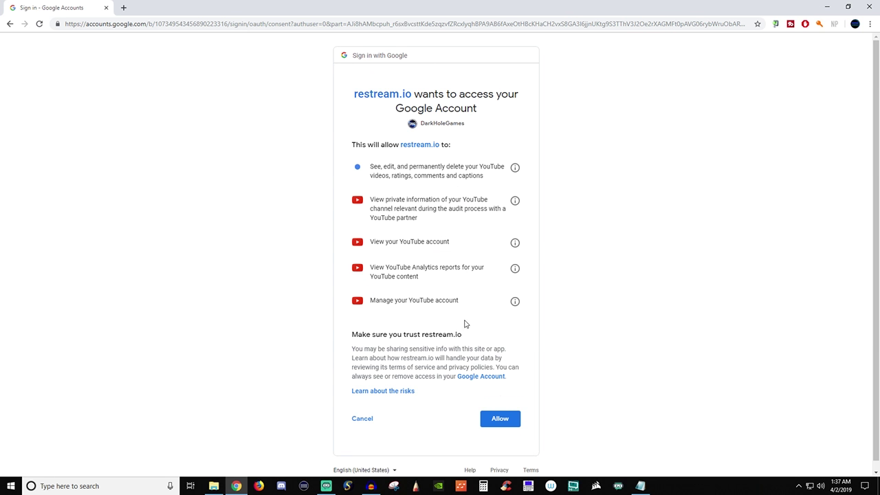
Allow Restream access to the YouTube account, then toggle Twitch and YouTube off and back on.
left_click(500, 419)
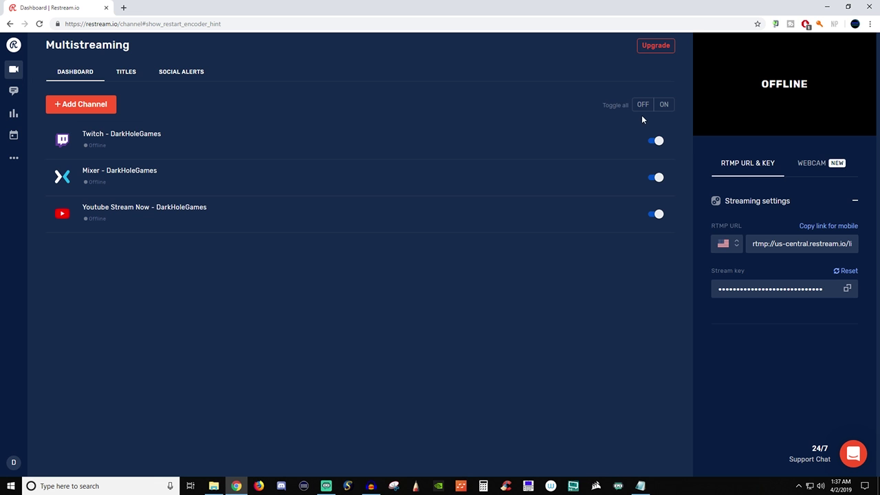
left_click(656, 140)
left_click(658, 215)
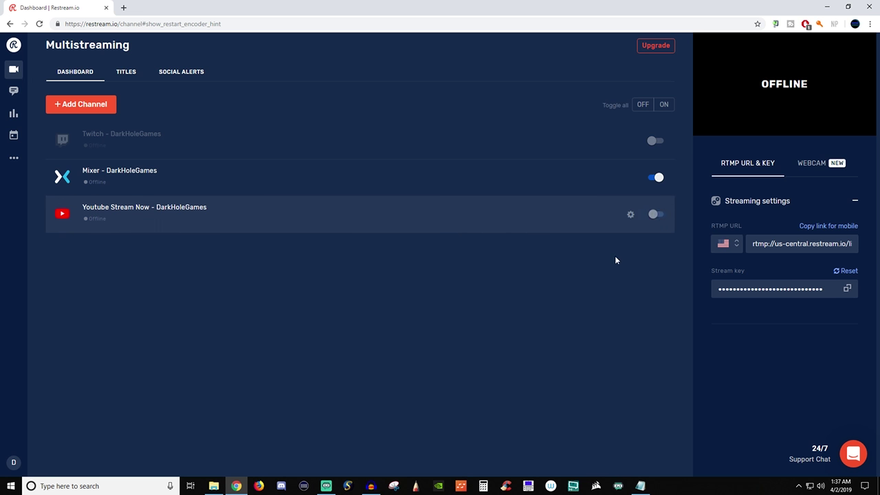
left_click(656, 214)
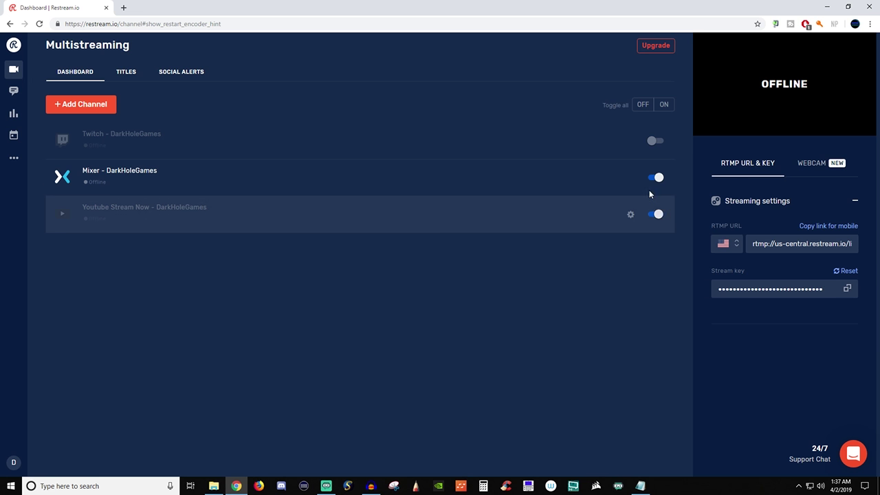
left_click(656, 143)
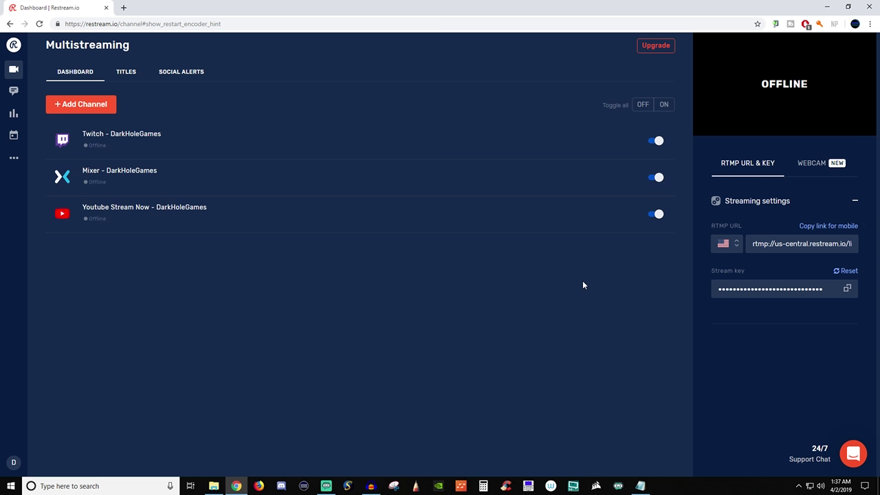
Set the stream title to 'Stream' on all platforms.
left_click(133, 78)
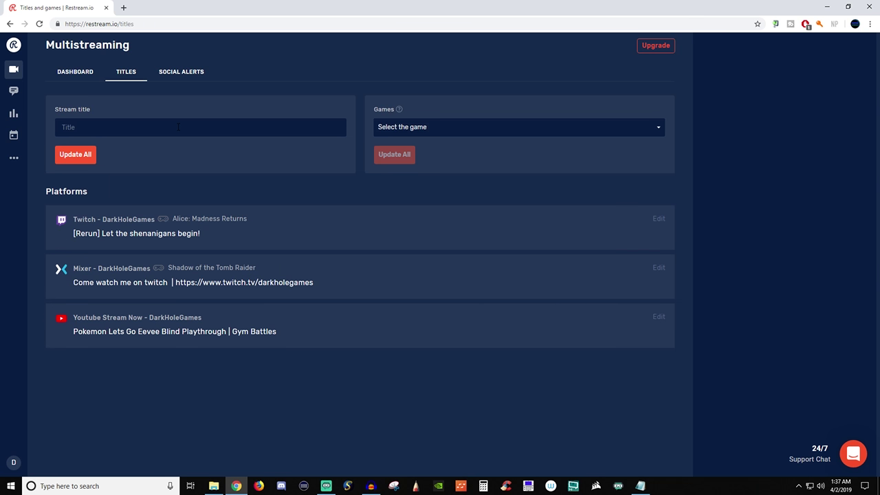
type("Stream")
left_click(77, 156)
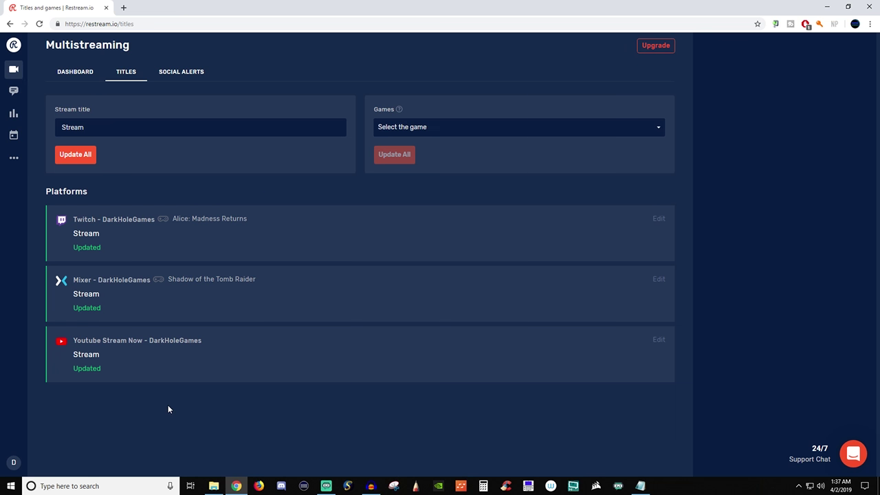
Choose Borderlands 2 as the game and apply it to all platforms.
left_click(439, 133)
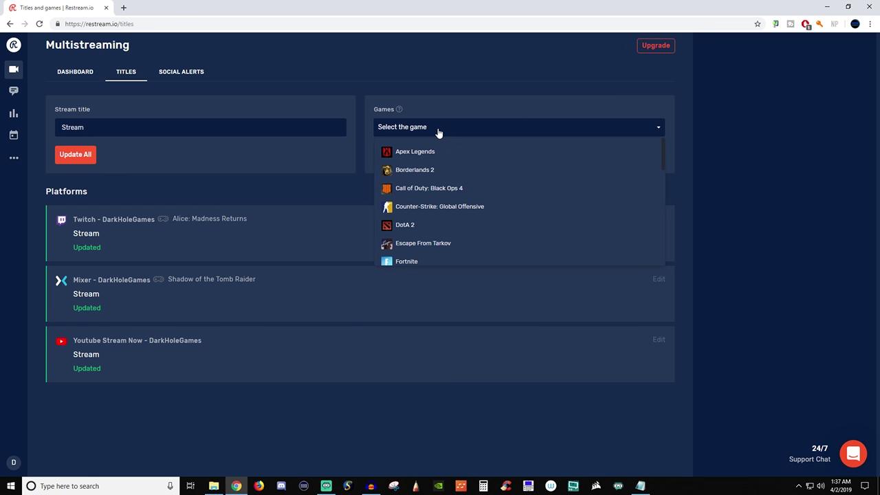
left_click(474, 169)
left_click(396, 162)
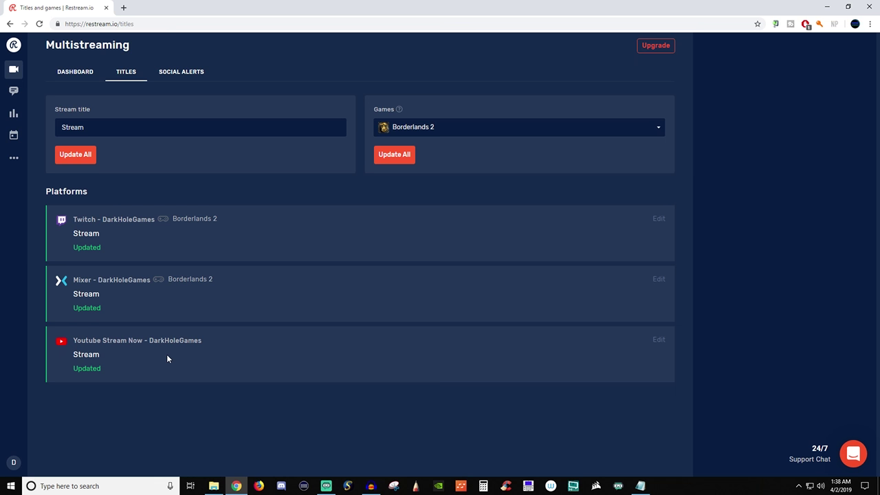
Go back to the Restream dashboard and move the Streamlabs OBS Settings window to the screen centre.
left_click(81, 77)
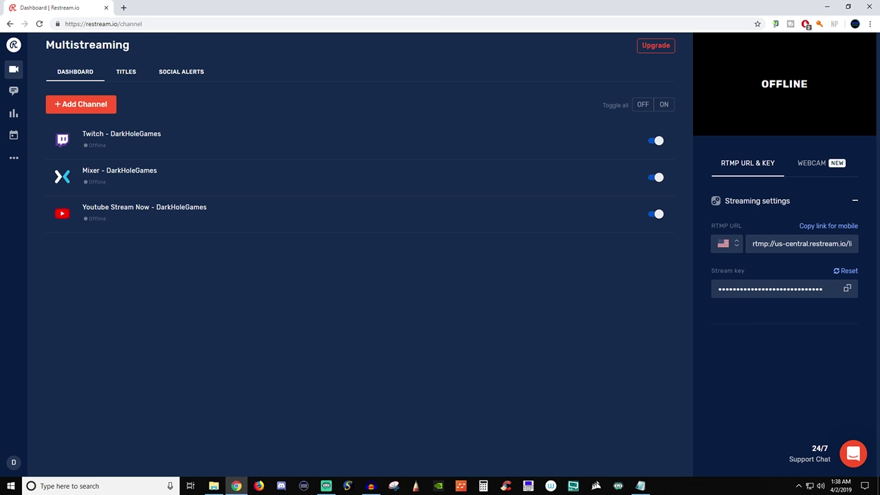
key("alt+Tab")
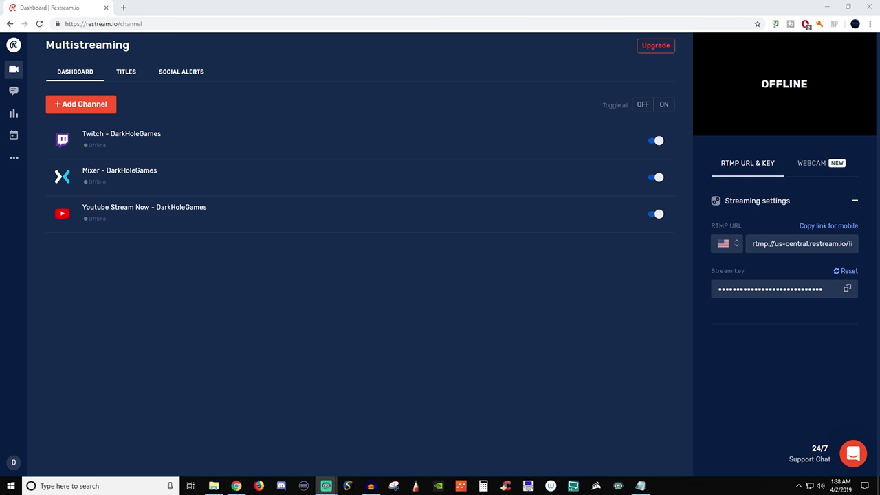
left_click_drag(0, 117, 355, 73)
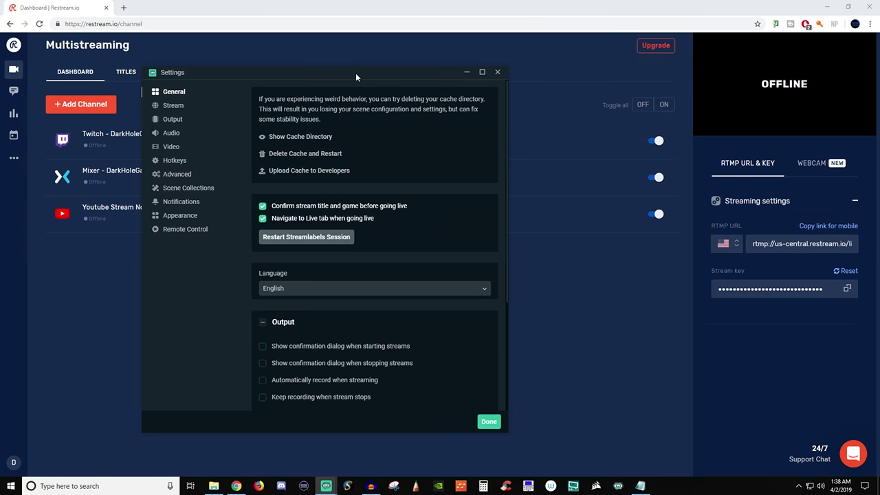
left_click(172, 119)
left_click(172, 106)
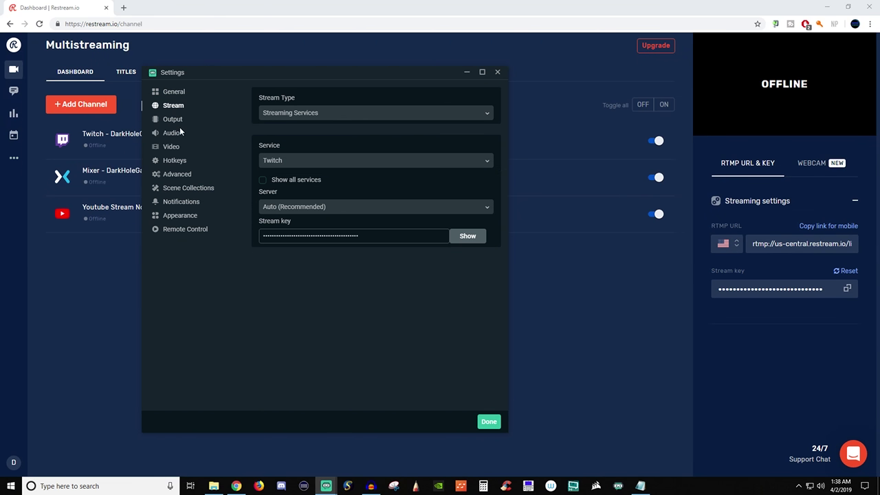
left_click(353, 115)
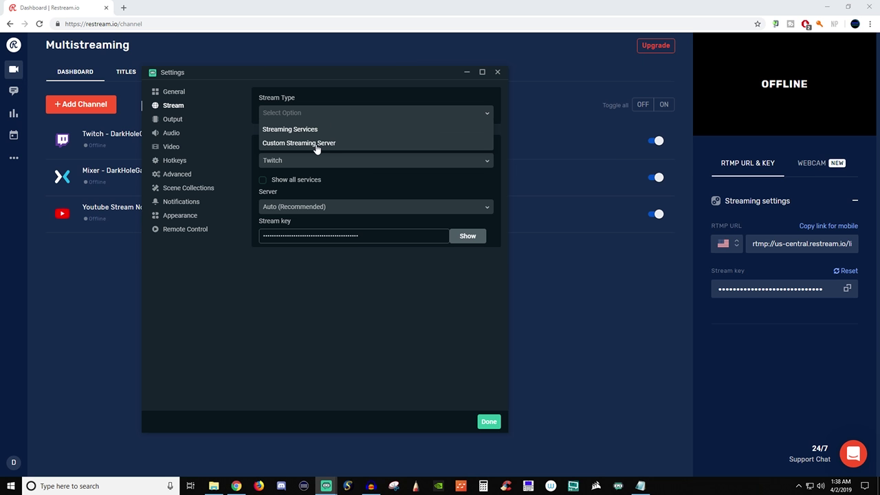
left_click(243, 136)
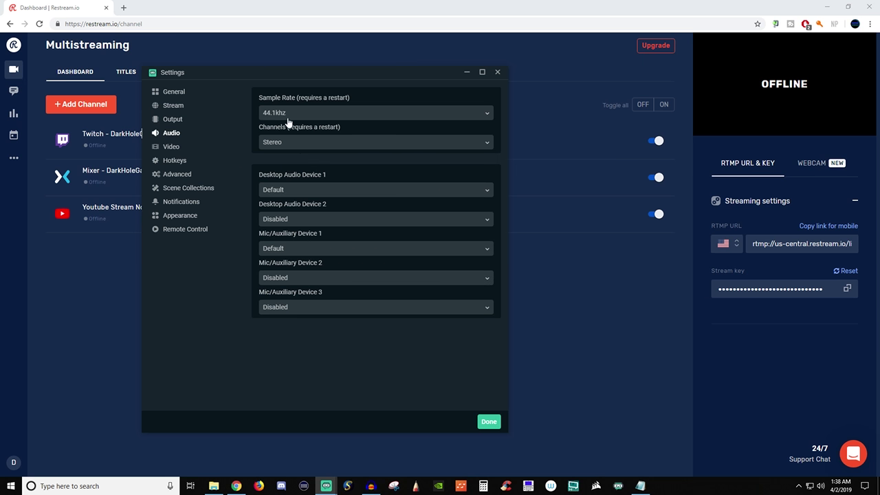
left_click(173, 119)
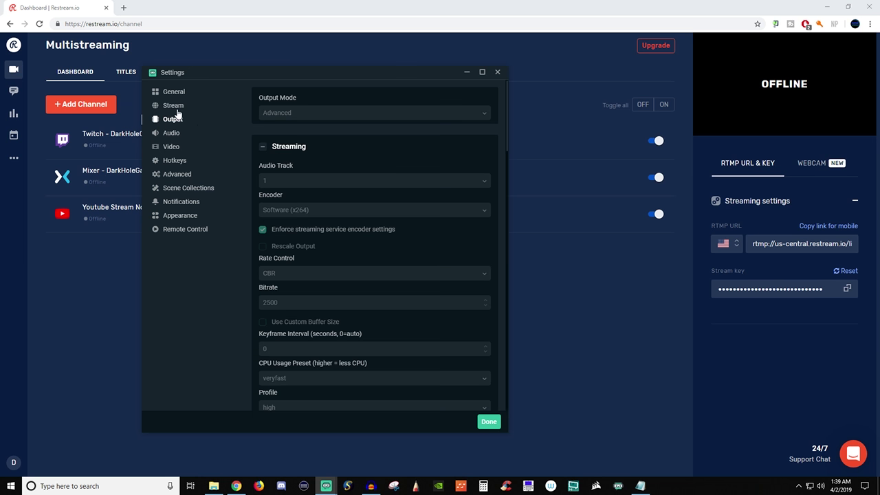
left_click(175, 107)
left_click(302, 115)
left_click(293, 131)
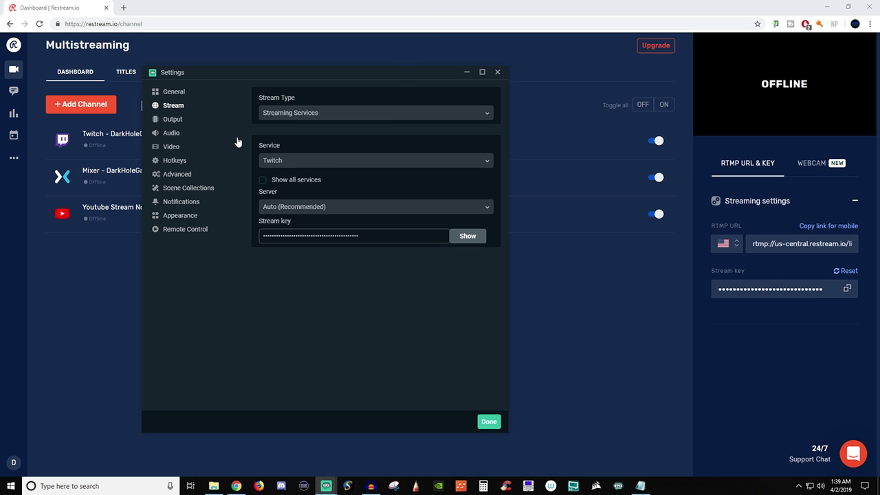
left_click(303, 162)
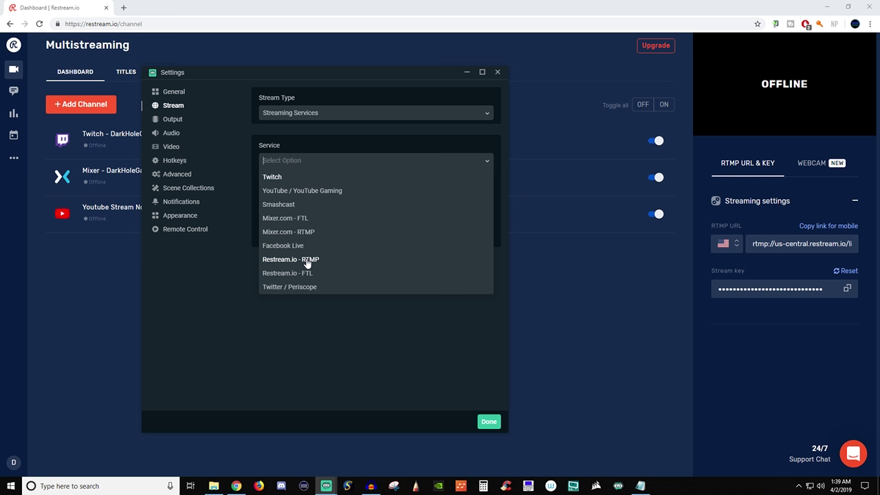
Set Stream Type to Custom Streaming Server and paste Restream's RTMP URL into URL.
left_click(309, 114)
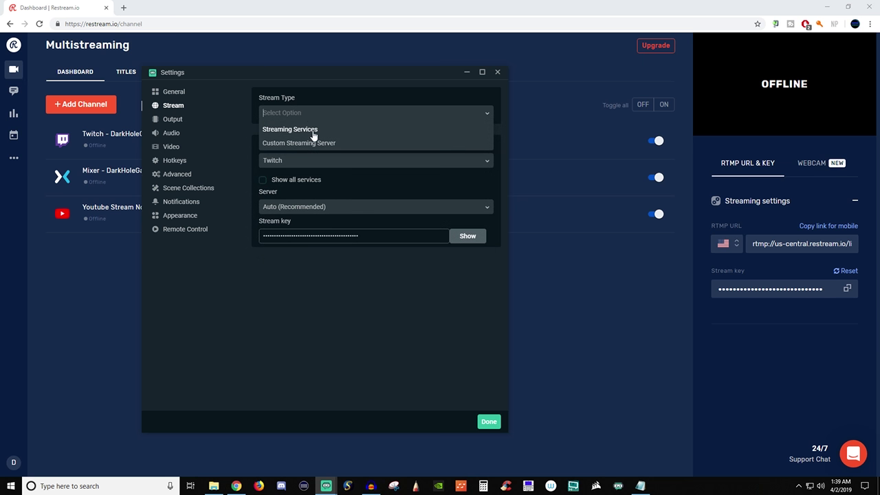
left_click(313, 144)
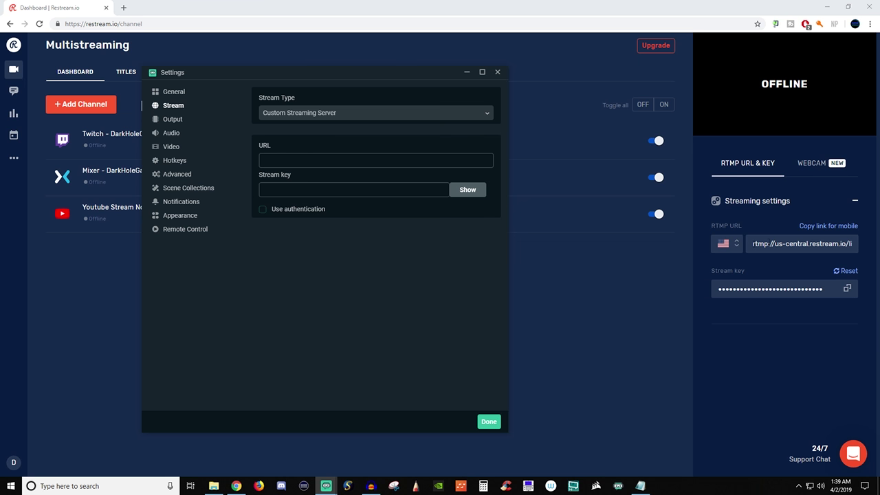
left_click(819, 227)
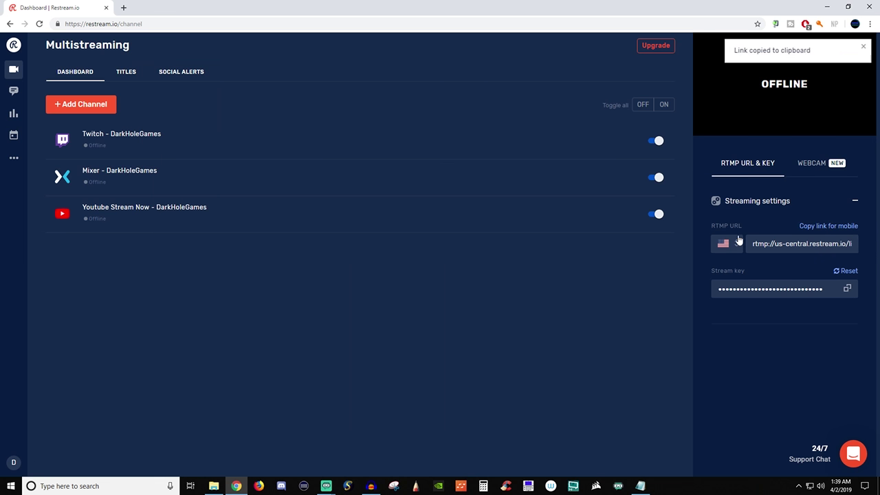
left_click(328, 479)
left_click(354, 419)
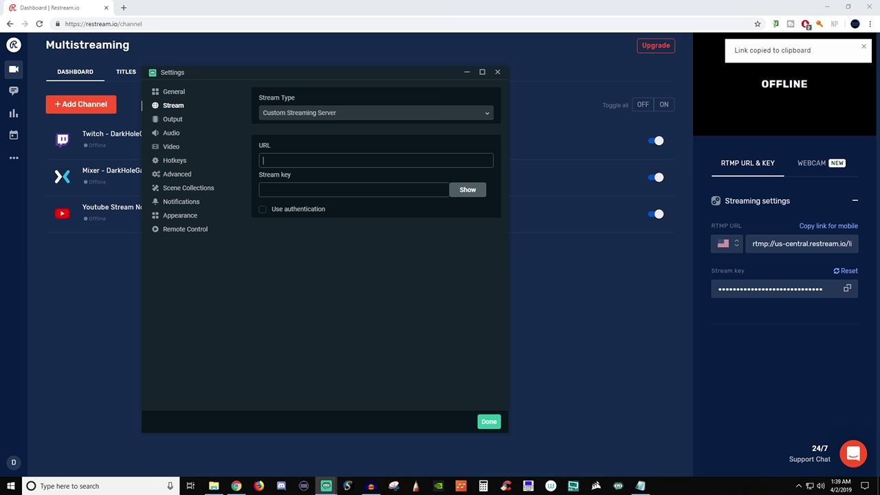
key("ctrl+v")
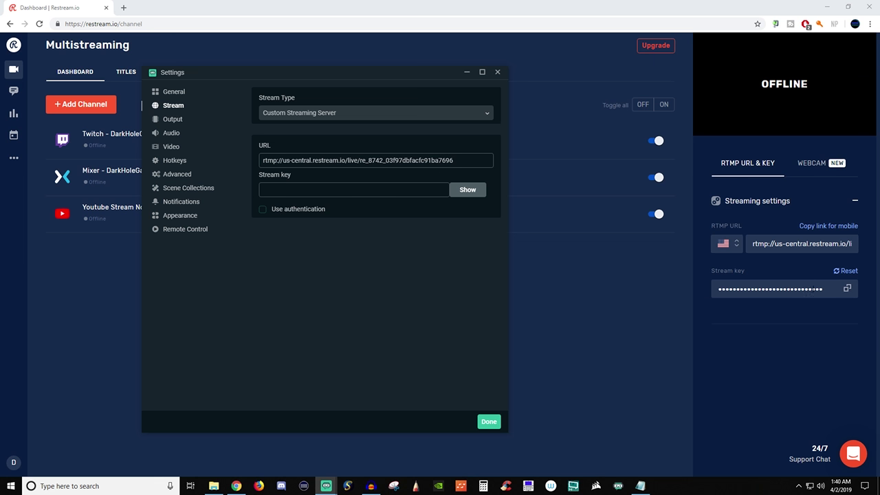
Copy Restream's stream key and paste it into the Stream key field.
left_click(847, 288)
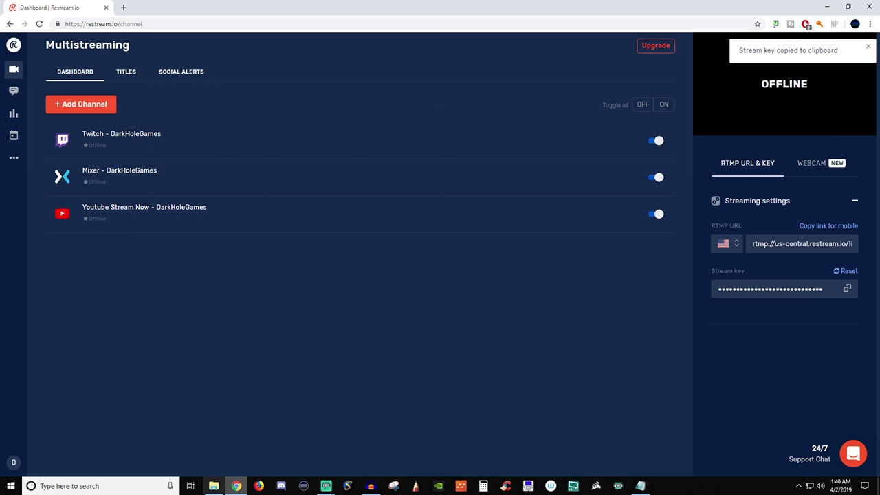
left_click(325, 486)
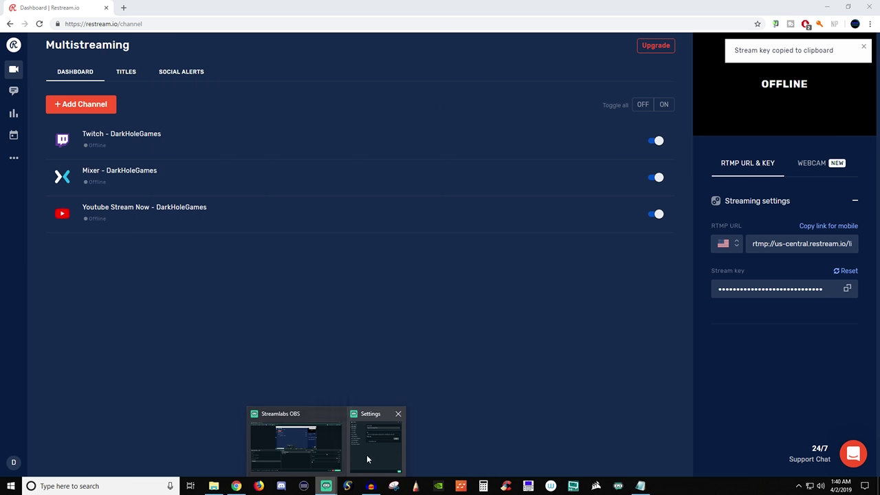
left_click(367, 459)
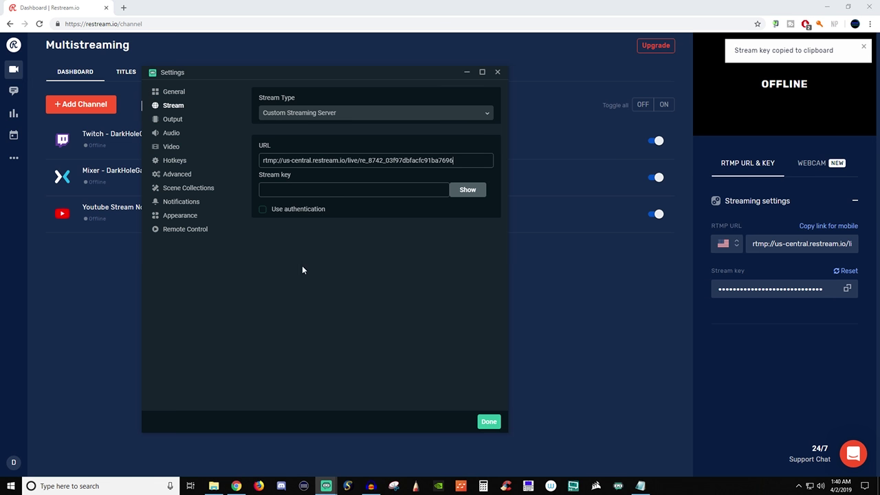
left_click(326, 191)
key("ctrl+v")
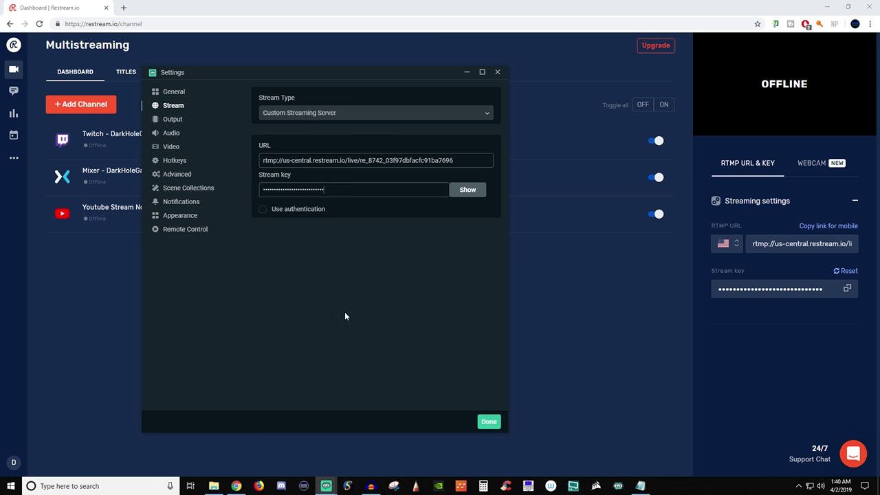
Switch Stream Type back to Streaming Services and select Restream.io - RTMP as the service.
left_click(369, 115)
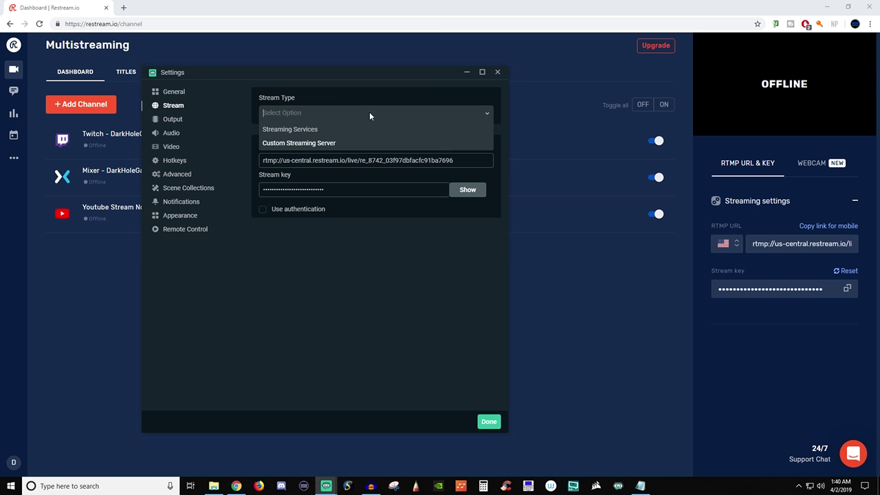
left_click(309, 131)
left_click(314, 161)
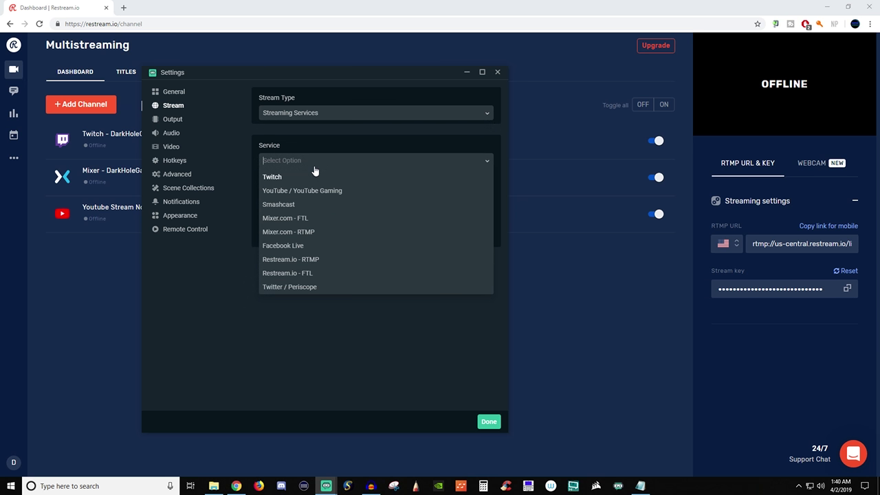
left_click(312, 259)
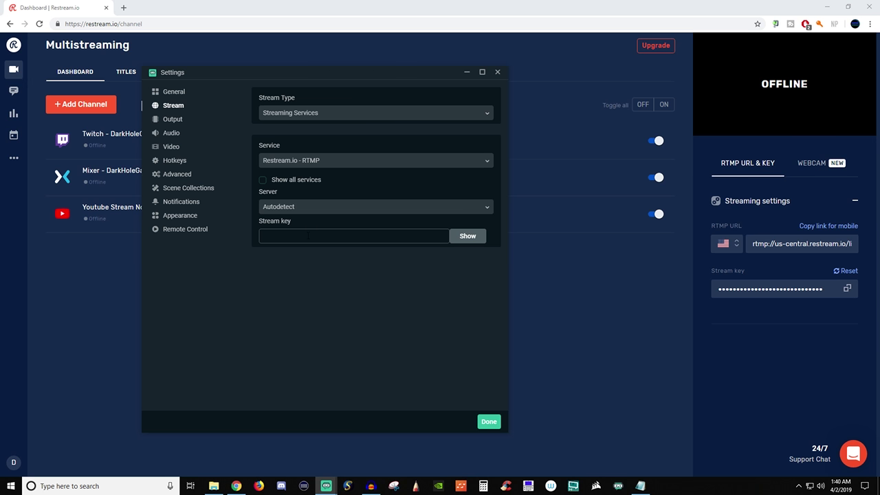
Check the RTMP server region list and close it, keeping the US central server.
left_click(726, 245)
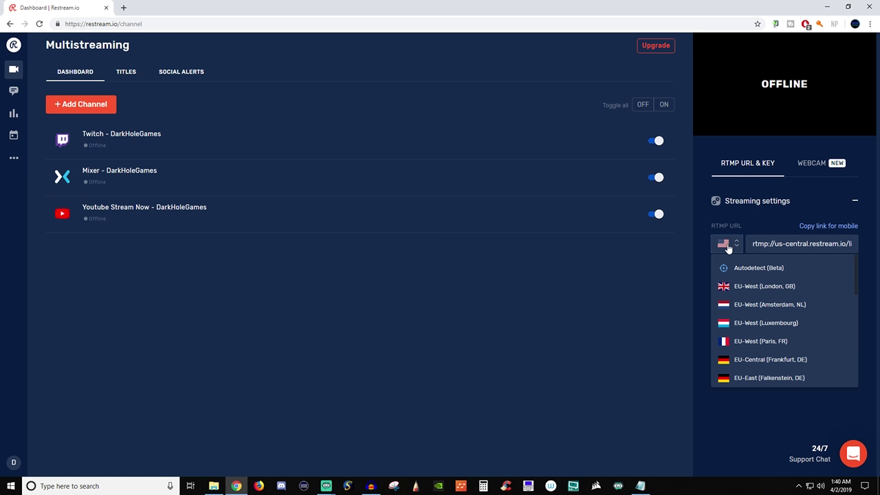
left_click(745, 415)
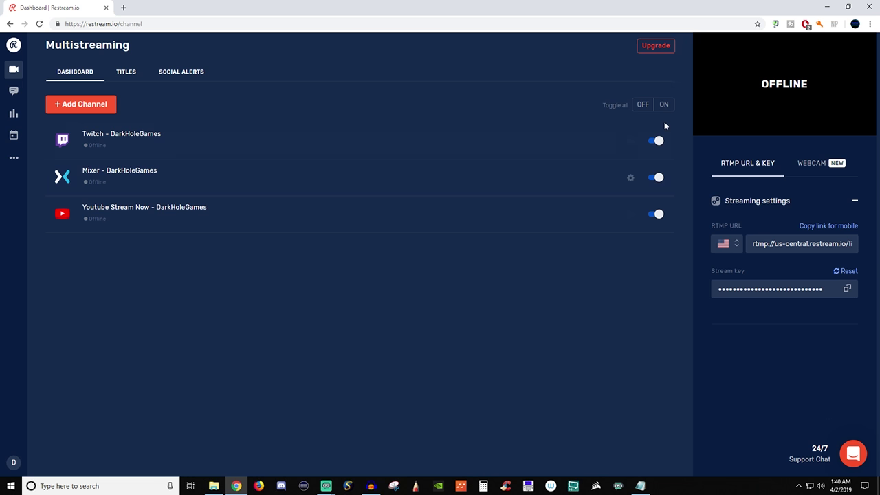
Open the Upgrade page and browse the Standard $19, Professional $49, Premium $99 and Business $199 plans.
left_click(654, 46)
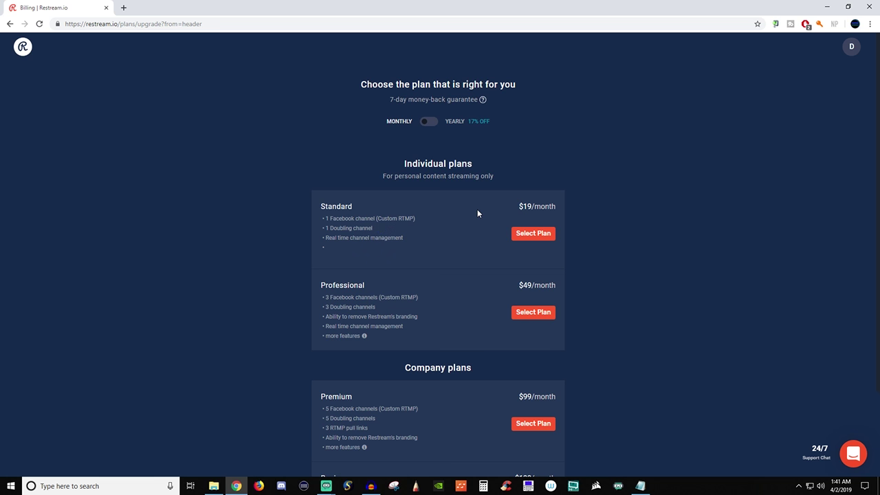
scroll(478, 213, "down", 2)
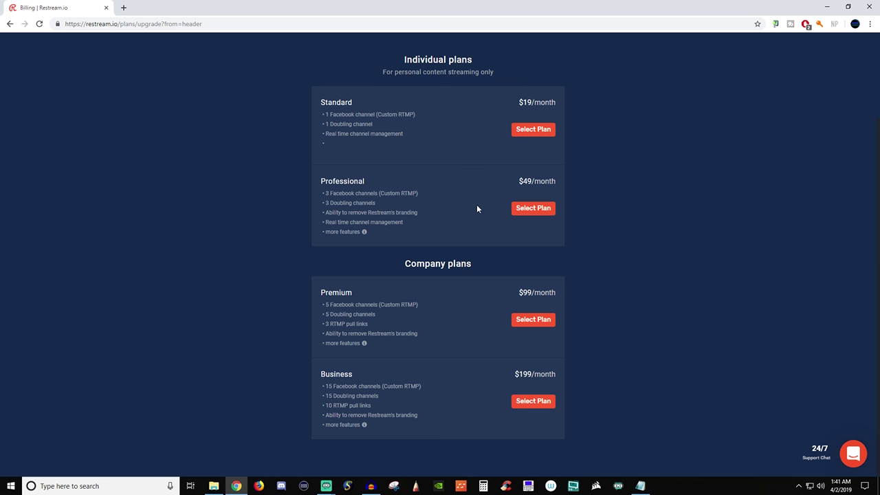
scroll(476, 207, "up", 2)
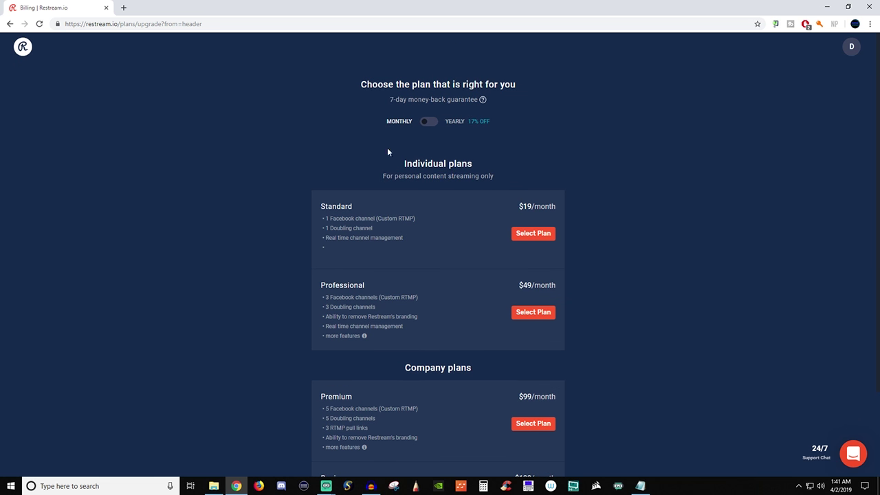
Return to the Multistreaming dashboard and browse the streaming services in the Add Channel picker.
left_click(23, 48)
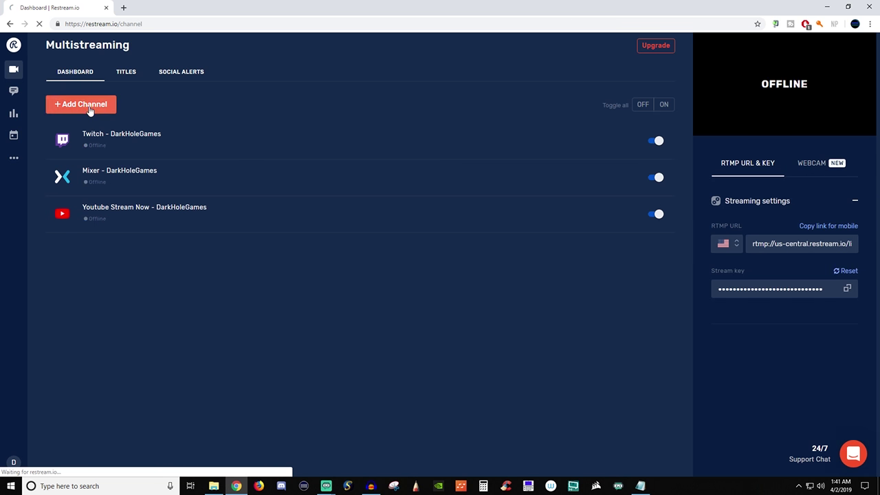
left_click(110, 105)
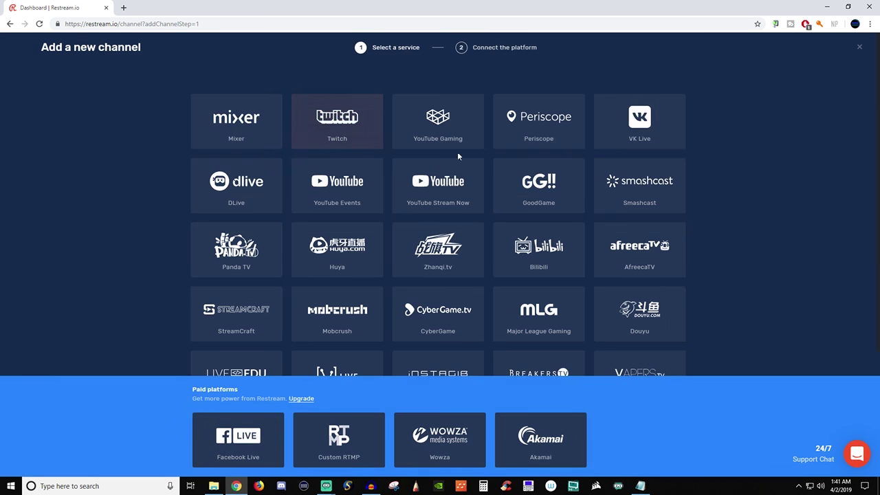
scroll(143, 197, "down", 2)
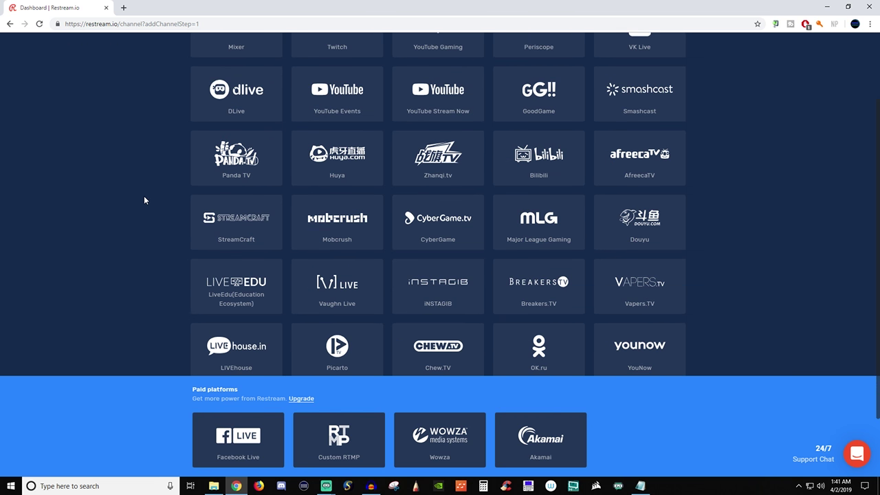
scroll(144, 200, "up", 2)
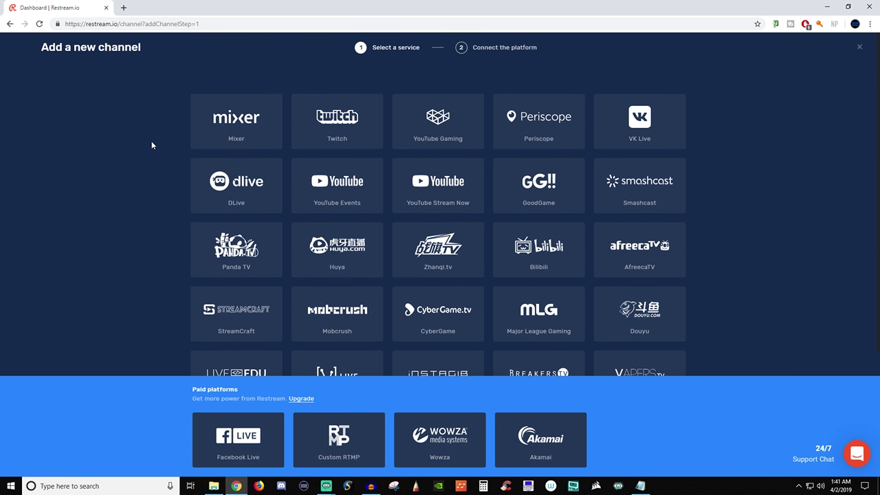